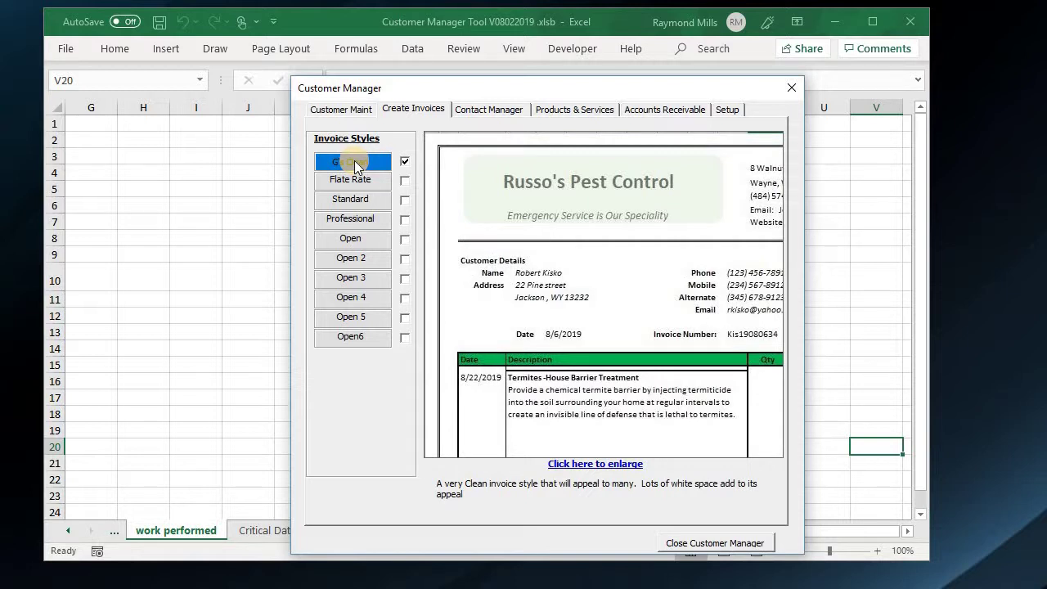
# Step: Review the company setup details, the invoice styles, the current customer's record and that customer's accounts receivable
pyautogui.click(727, 109)
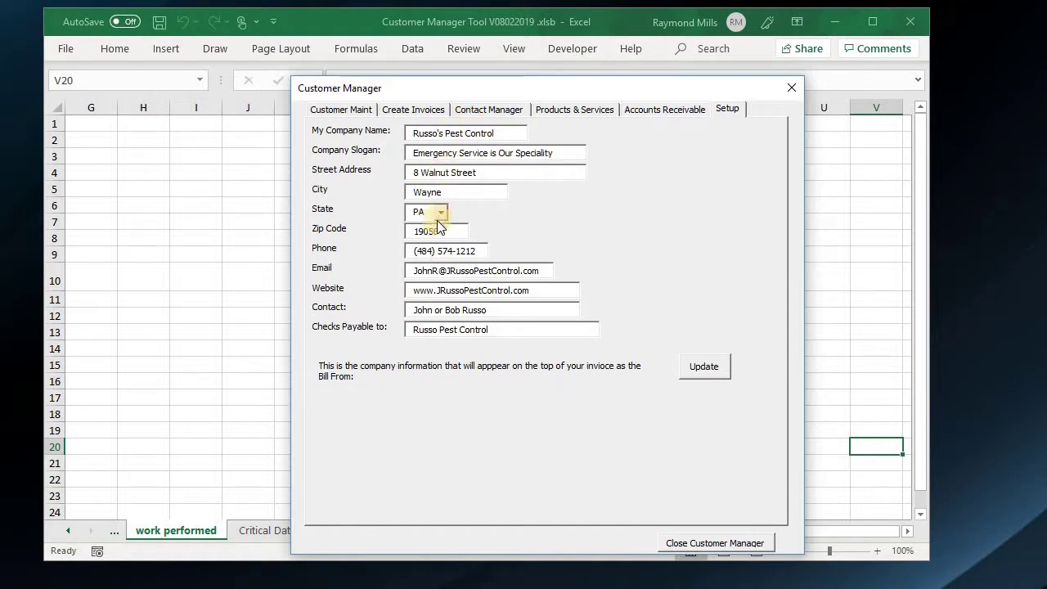
pyautogui.click(422, 110)
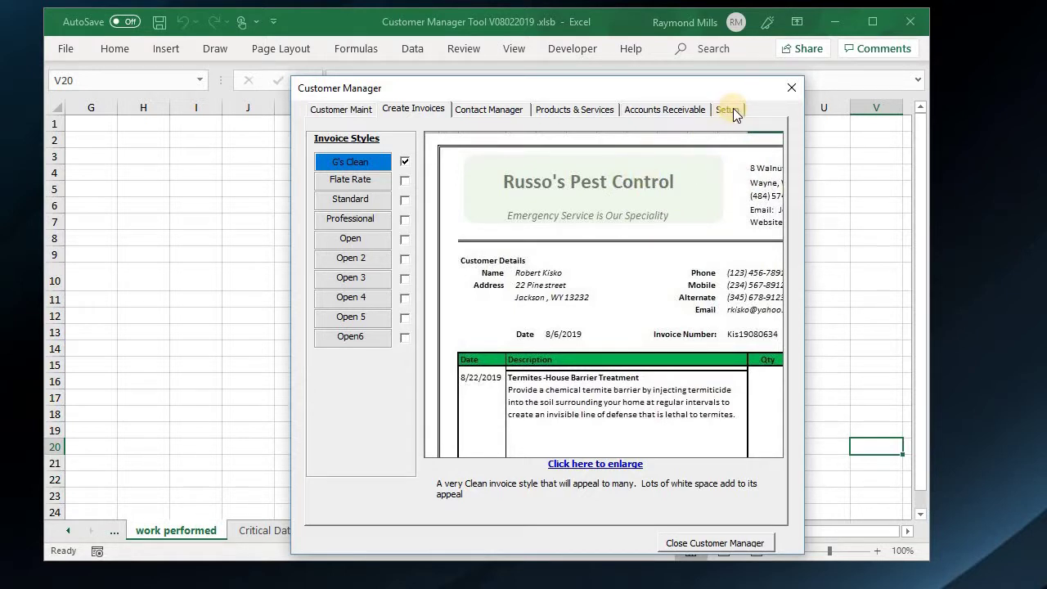
pyautogui.click(359, 113)
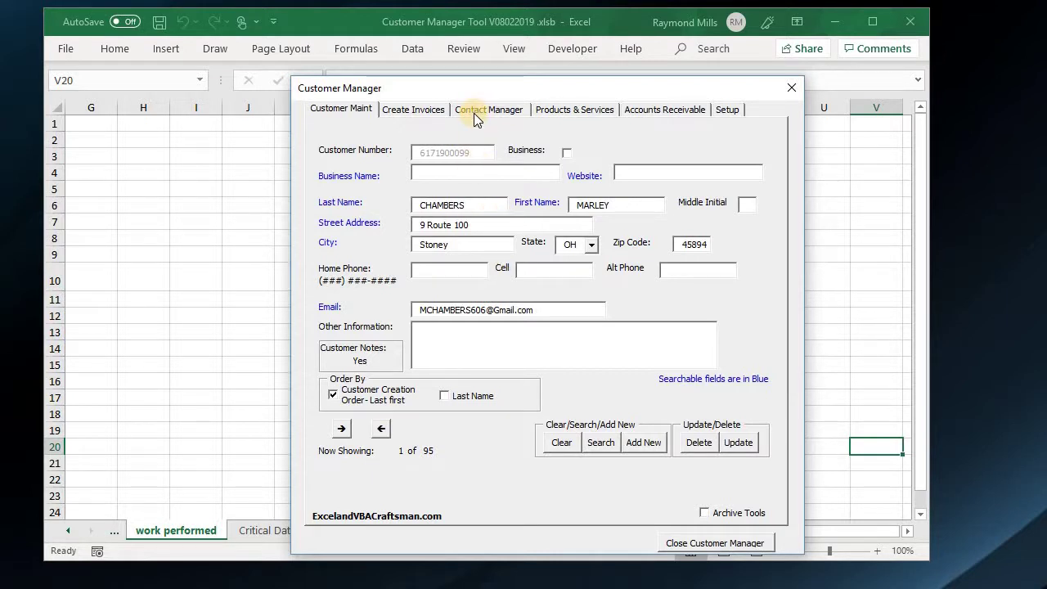
pyautogui.click(639, 111)
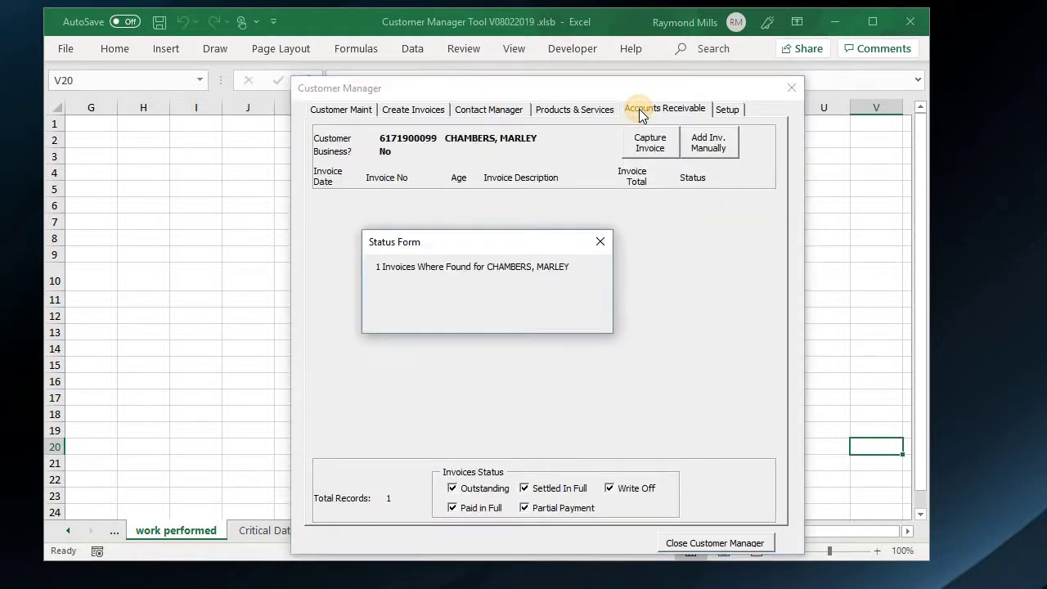
pyautogui.click(520, 211)
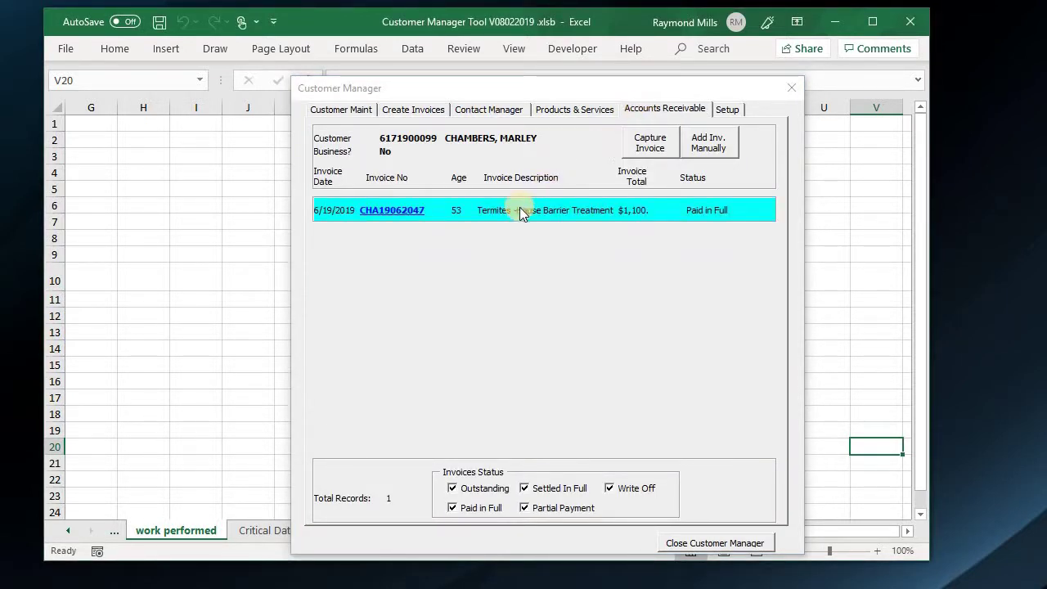
pyautogui.click(374, 111)
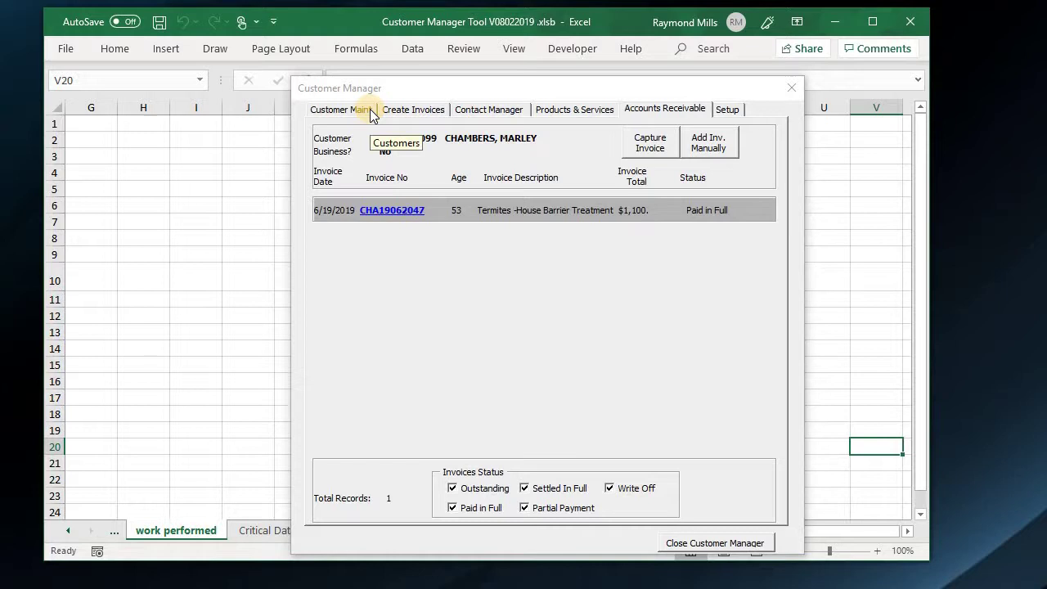
# Step: Add a new contact note for the current customer using the Bee Hive common theme text
pyautogui.click(508, 115)
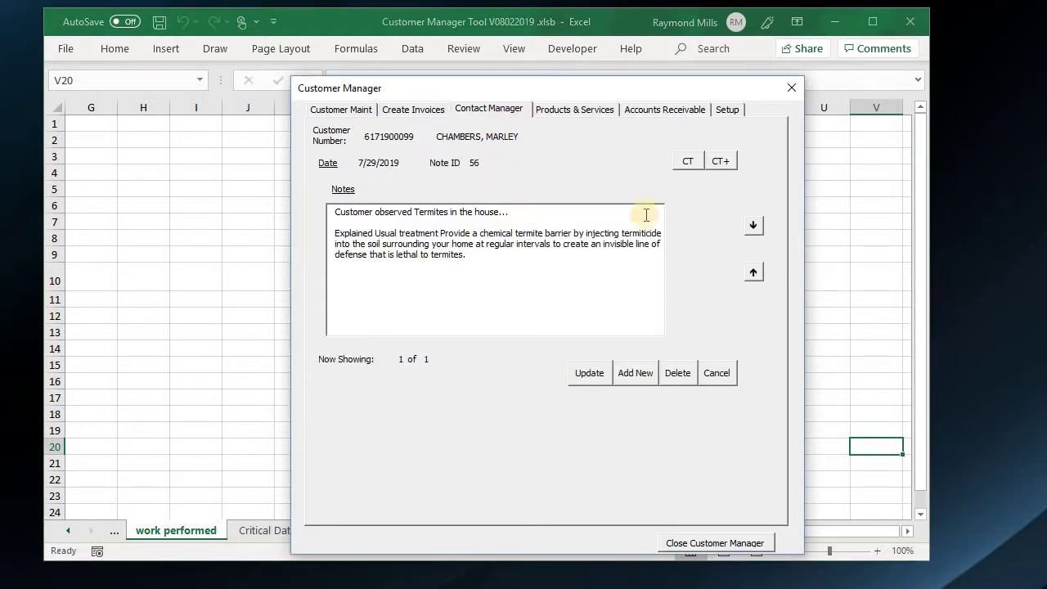
pyautogui.click(646, 376)
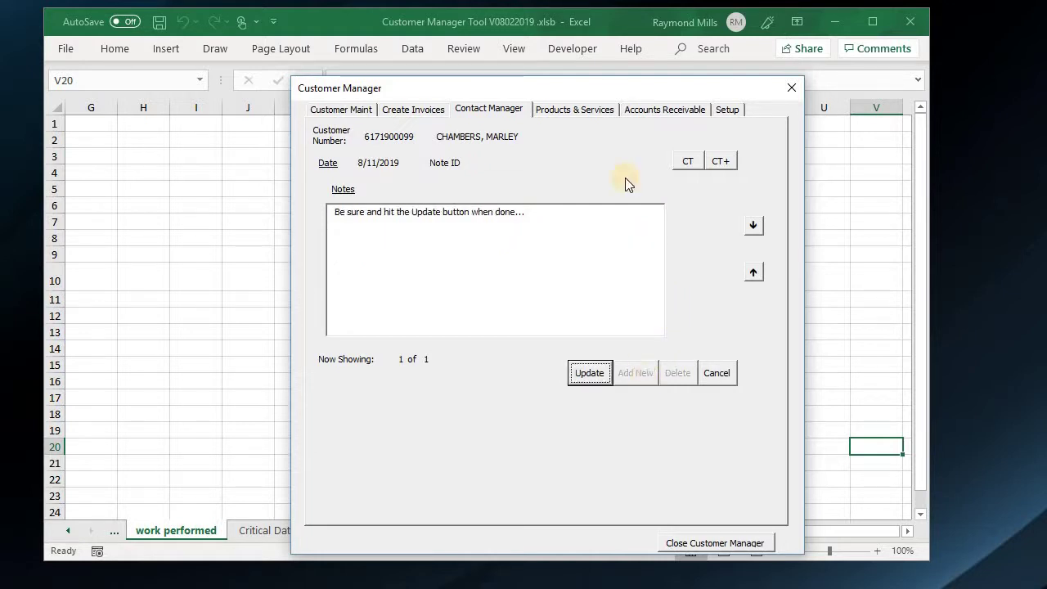
pyautogui.click(689, 162)
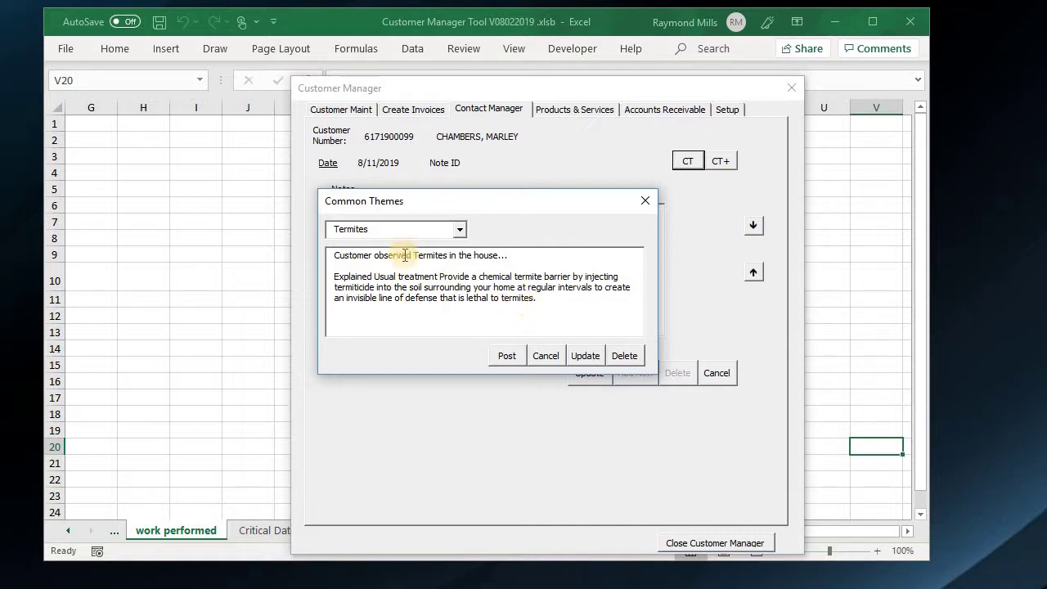
pyautogui.click(459, 230)
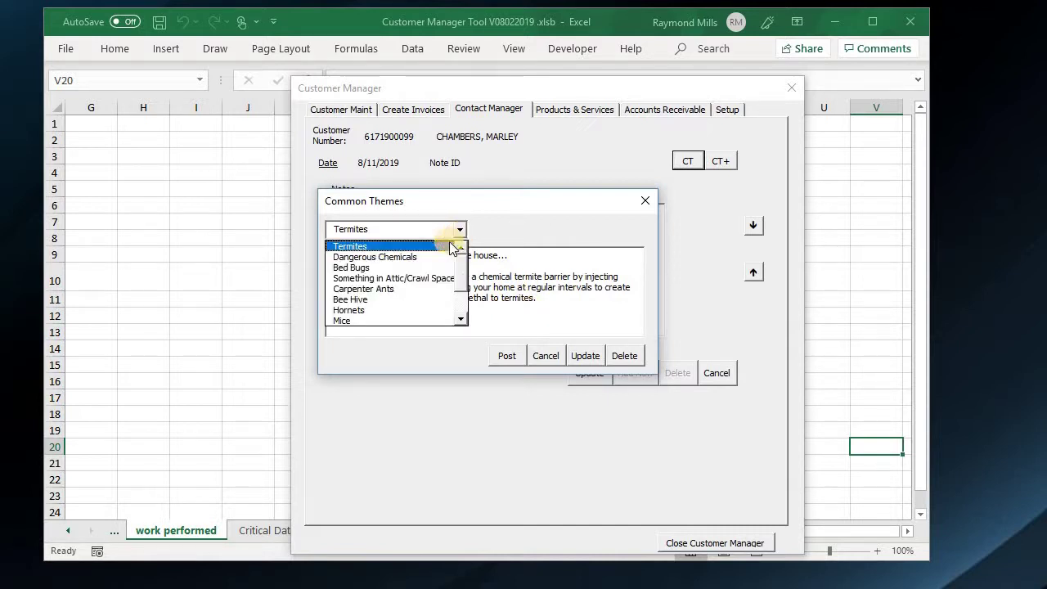
pyautogui.click(421, 299)
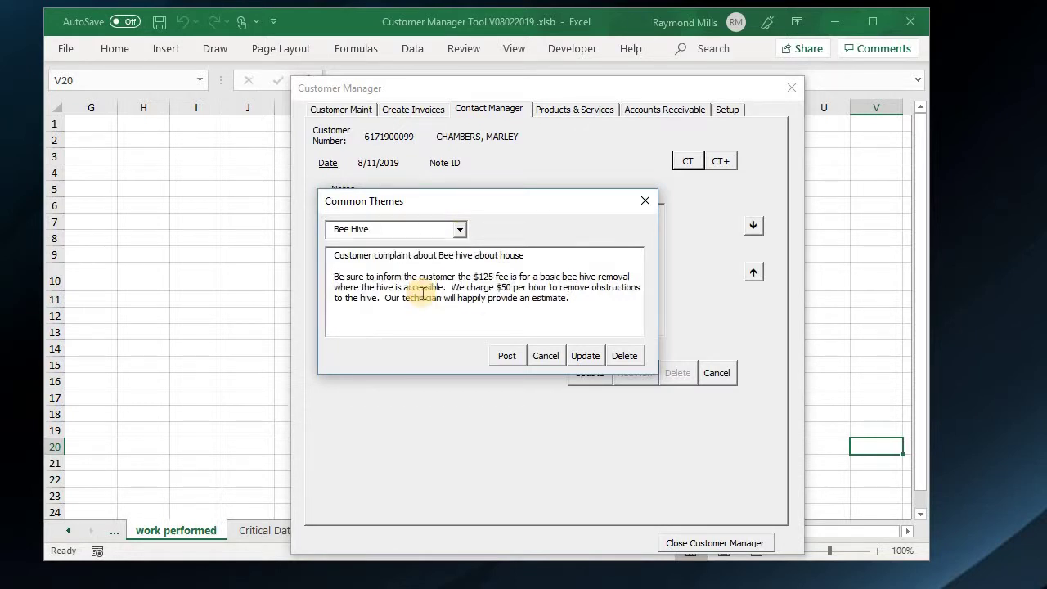
pyautogui.click(506, 355)
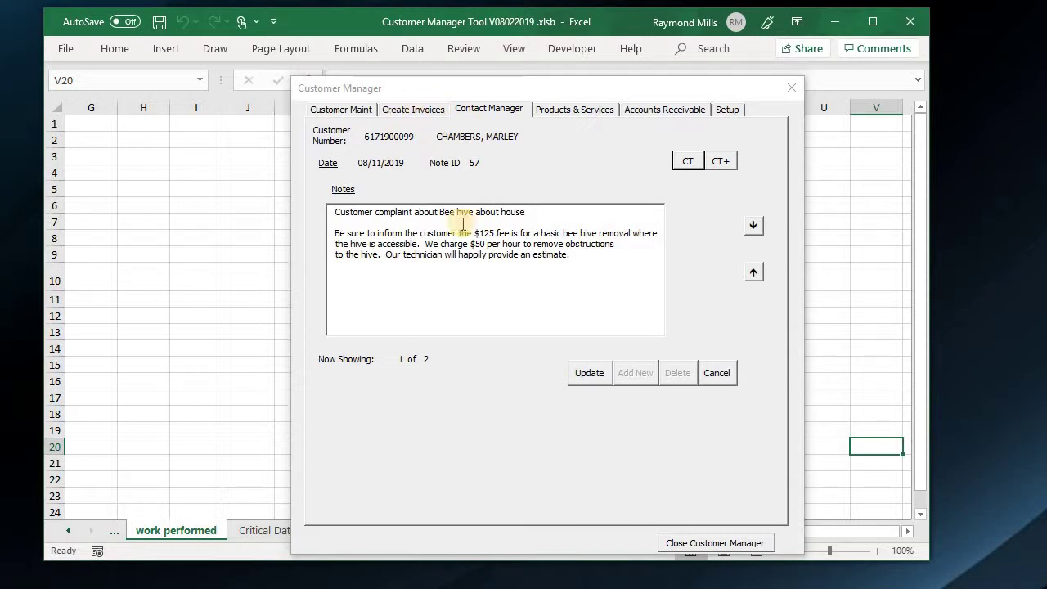
# Step: Create an invoice for the current customer in the G's Clean style and move the Customer Manager window off it
pyautogui.click(397, 111)
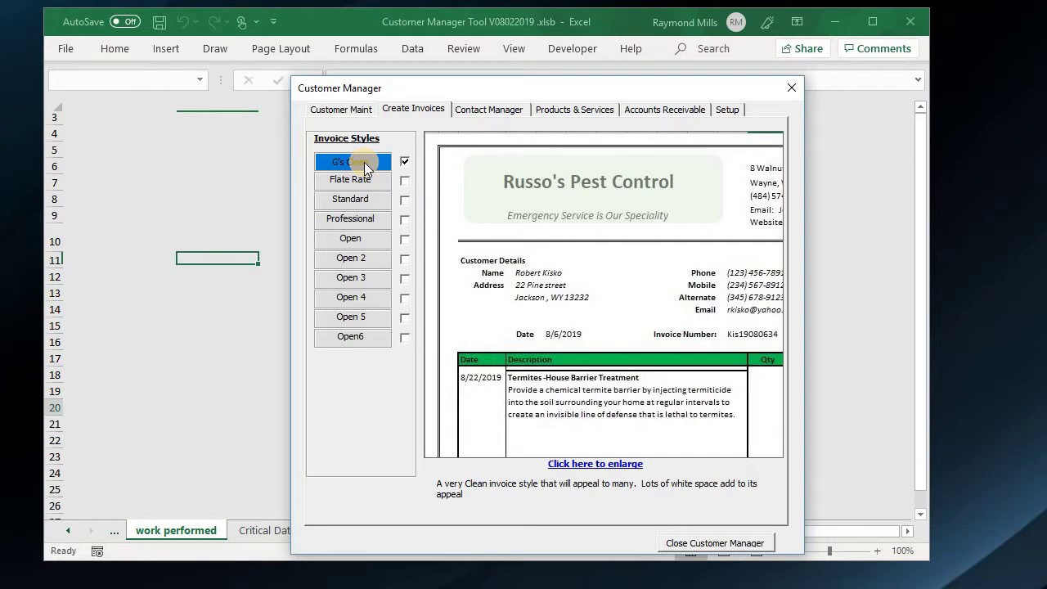
pyautogui.moveTo(456, 93); pyautogui.dragTo(647, 250)
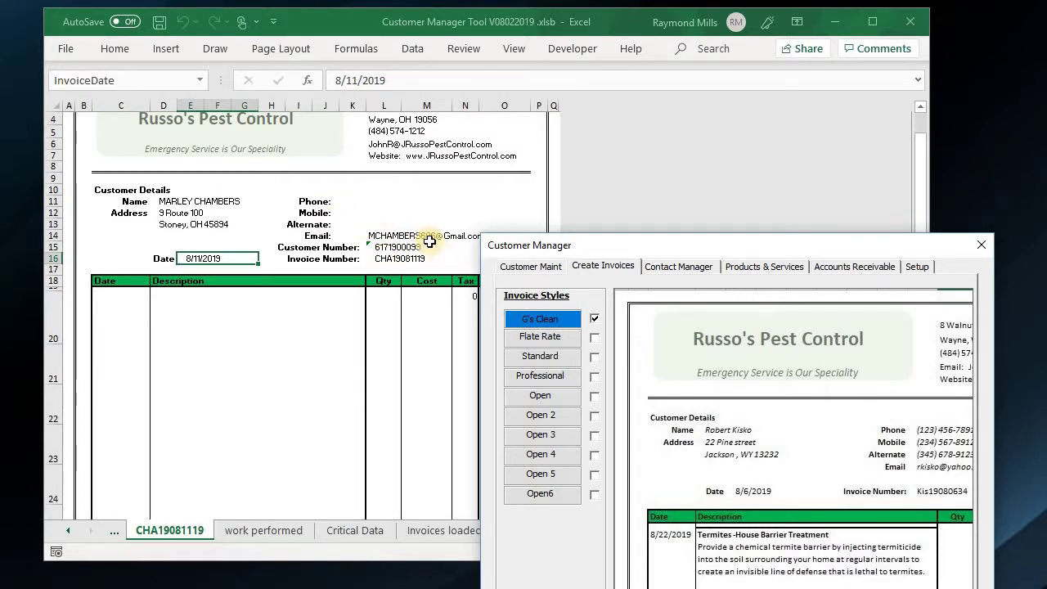
# Step: Add the Bee Hive Removal (Basic) service to the invoice's first description line and uncover the cost and total columns
pyautogui.click(195, 308)
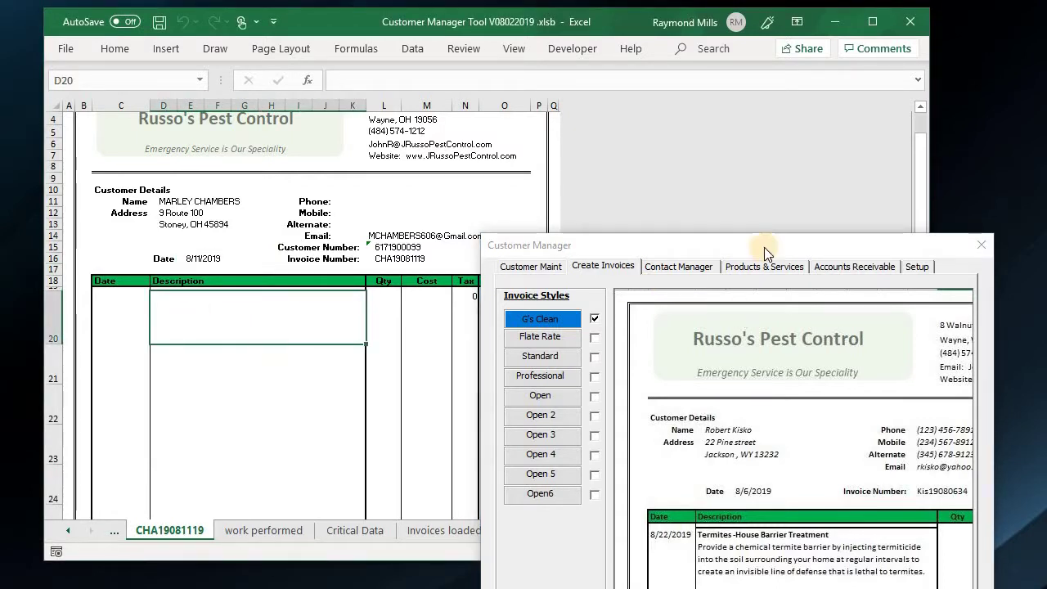
pyautogui.moveTo(764, 247); pyautogui.dragTo(751, 177)
pyautogui.moveTo(762, 96); pyautogui.dragTo(775, 97)
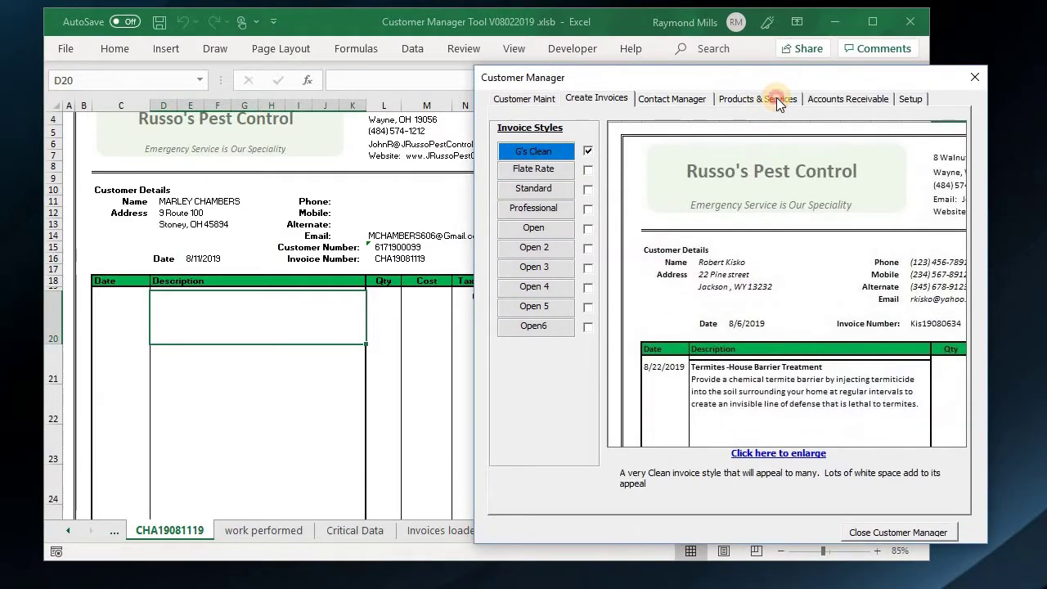
pyautogui.click(776, 97)
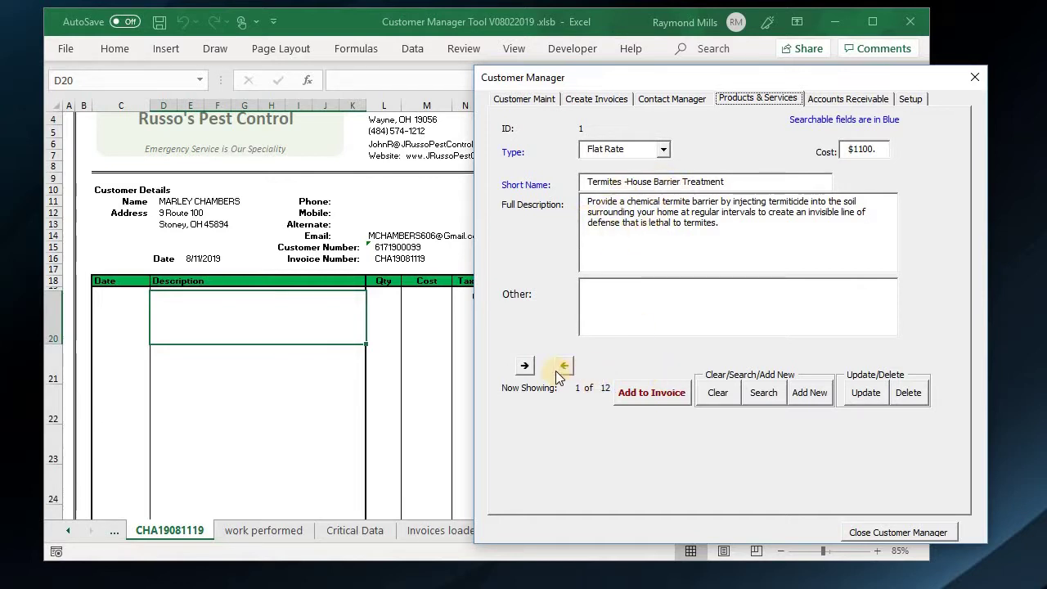
pyautogui.click(525, 366)
pyautogui.click(525, 366)
pyautogui.click(526, 366)
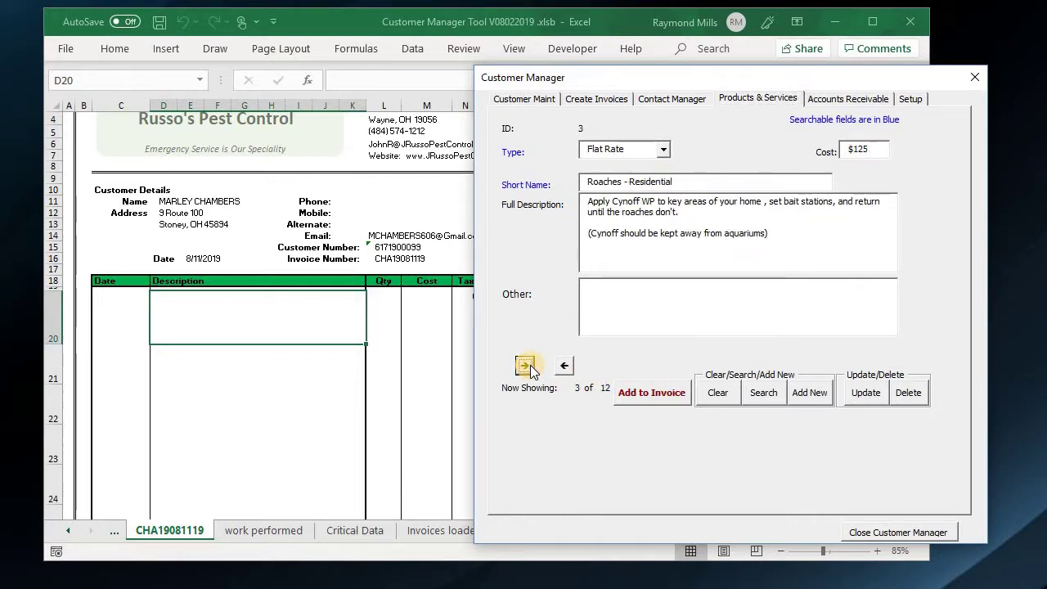
pyautogui.click(526, 366)
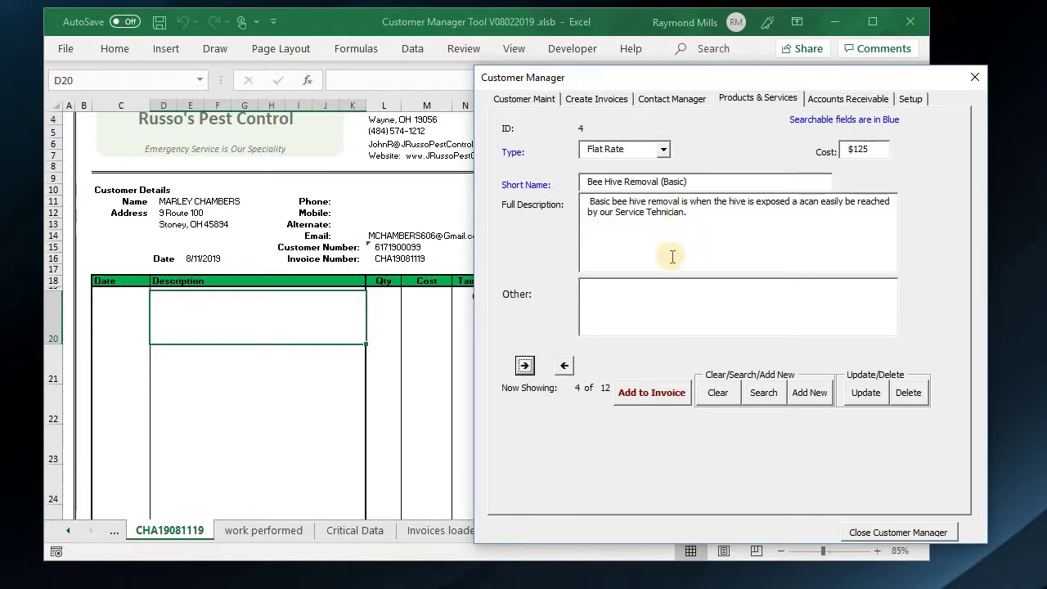
pyautogui.click(683, 390)
pyautogui.click(224, 423)
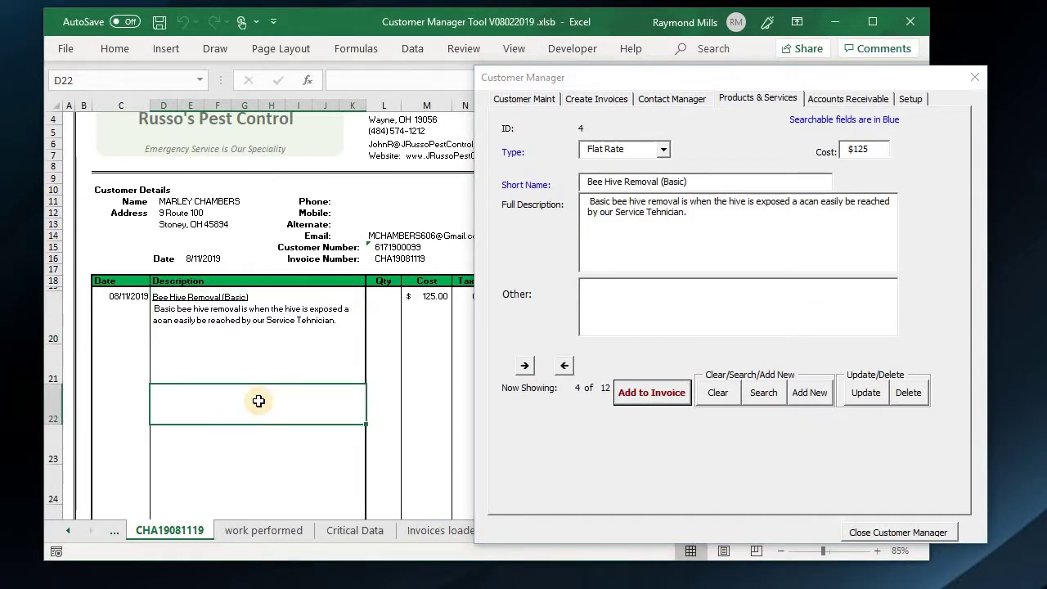
pyautogui.moveTo(727, 77); pyautogui.dragTo(906, 60)
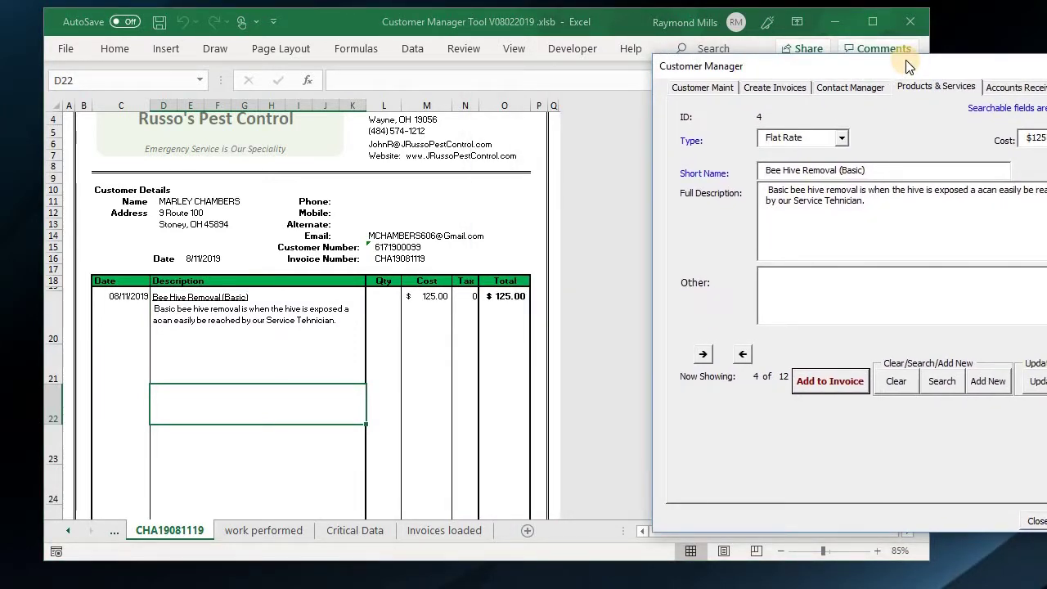
# Step: Review the customer's record, contact notes and invoice styles, and inspect the new invoice's customer details down to the phone cell
pyautogui.click(720, 85)
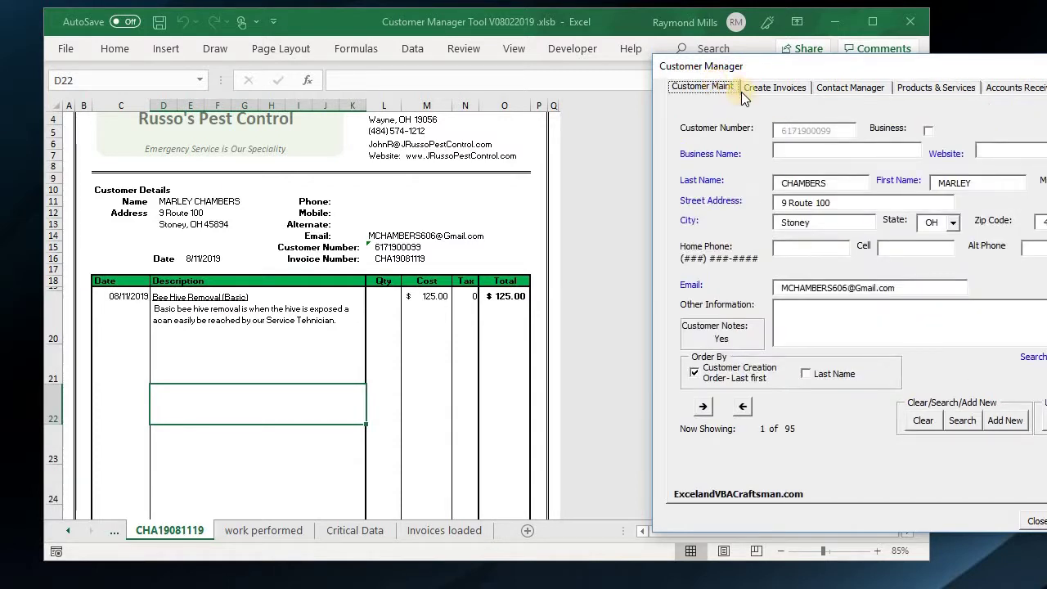
pyautogui.click(845, 86)
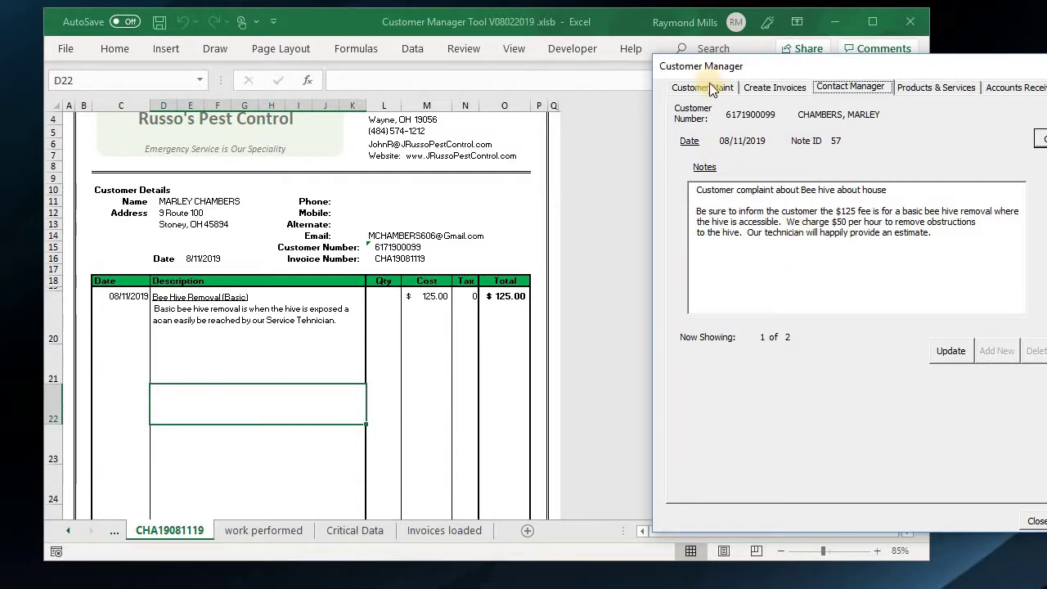
pyautogui.click(764, 88)
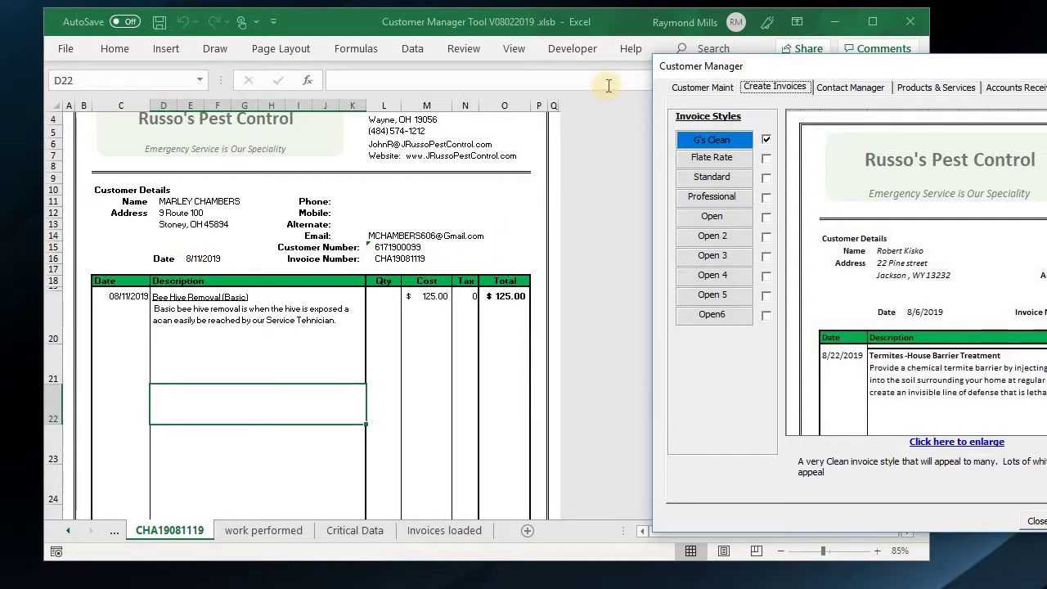
pyautogui.moveTo(817, 67); pyautogui.dragTo(772, 111)
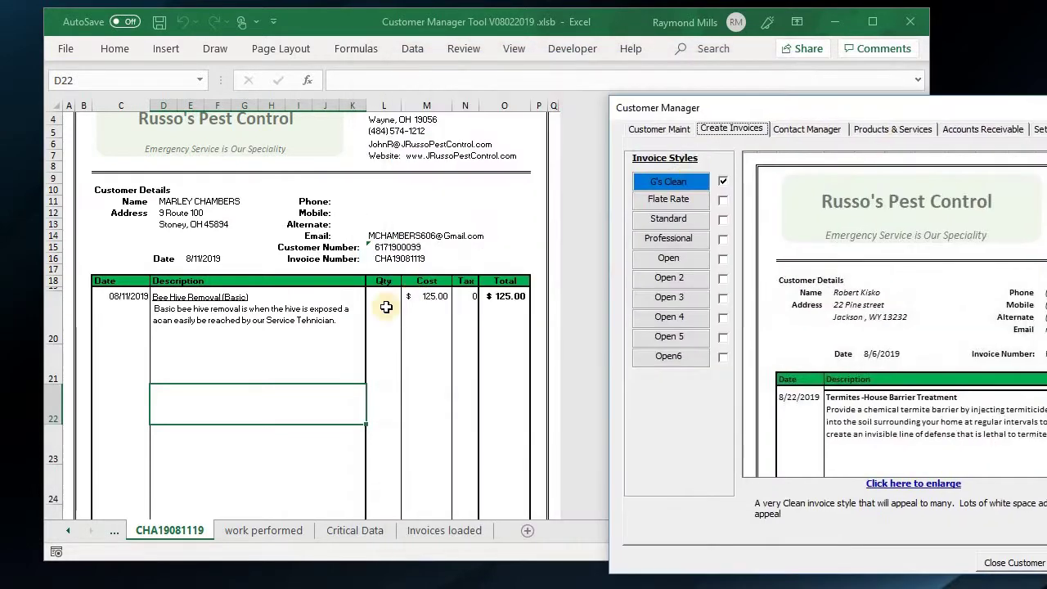
pyautogui.click(341, 328)
pyautogui.click(335, 235)
pyautogui.click(387, 187)
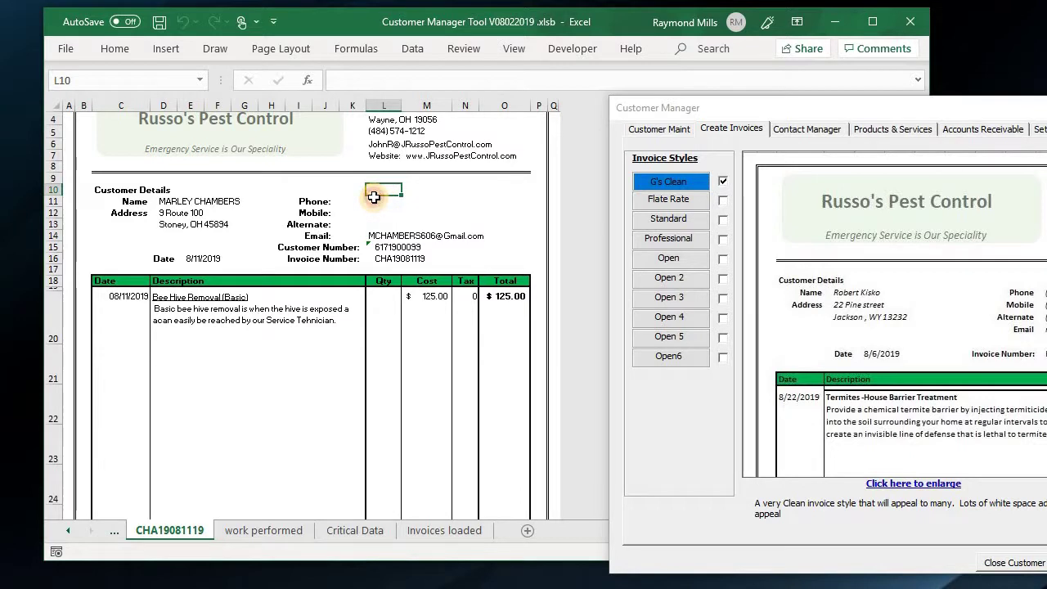
pyautogui.click(374, 199)
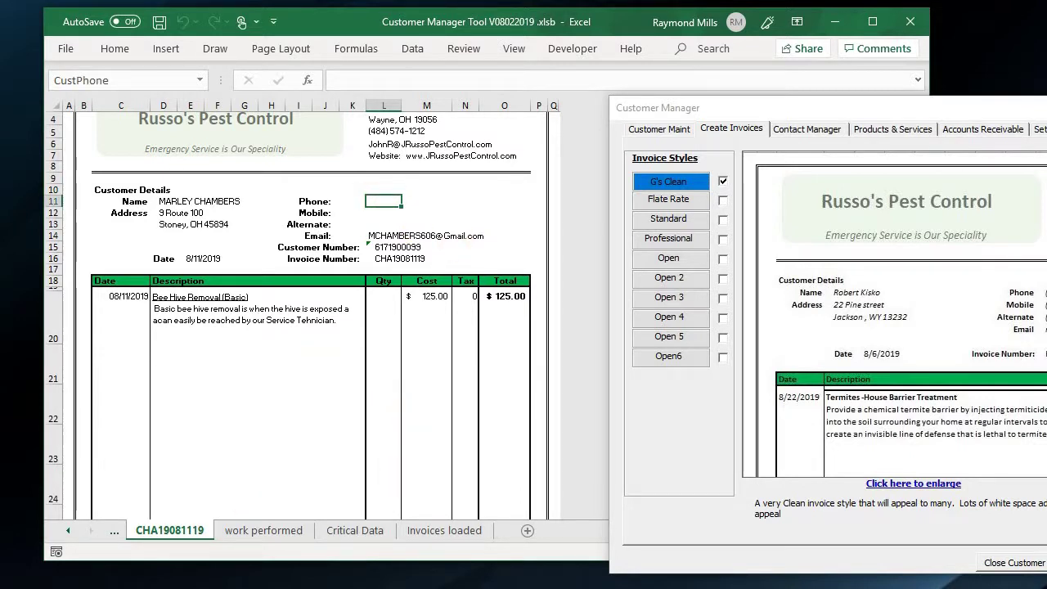